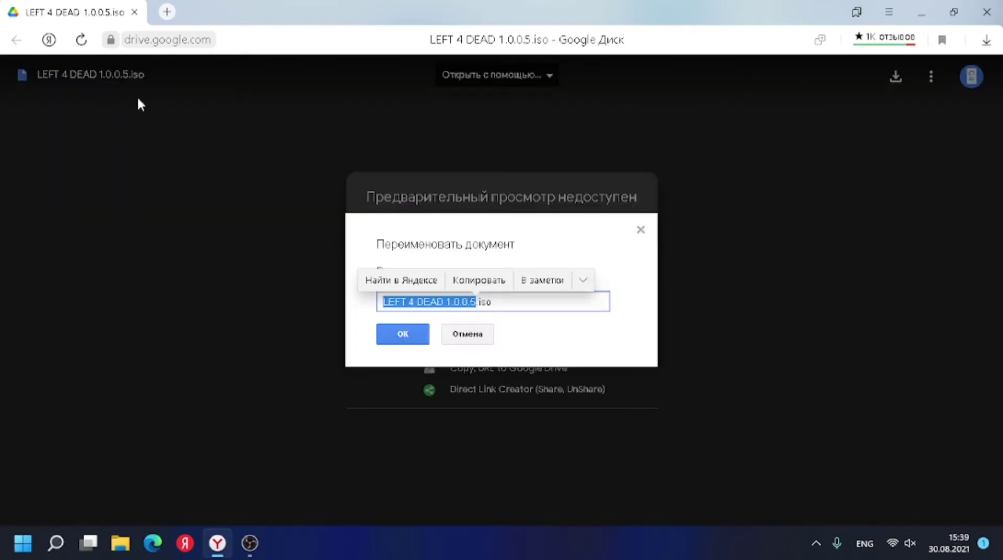
# - Dismiss the rename dialog without changes and download LEFT 4 DEAD 1.0.0.5.iso from Google Drive despite the virus-scan warning
pyautogui.click(465, 331)
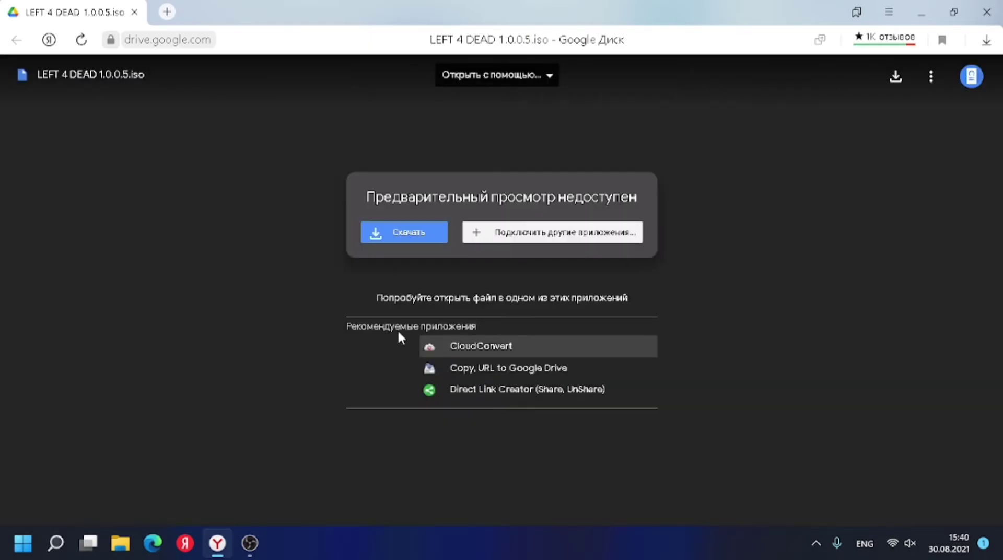
pyautogui.click(402, 238)
pyautogui.click(402, 238)
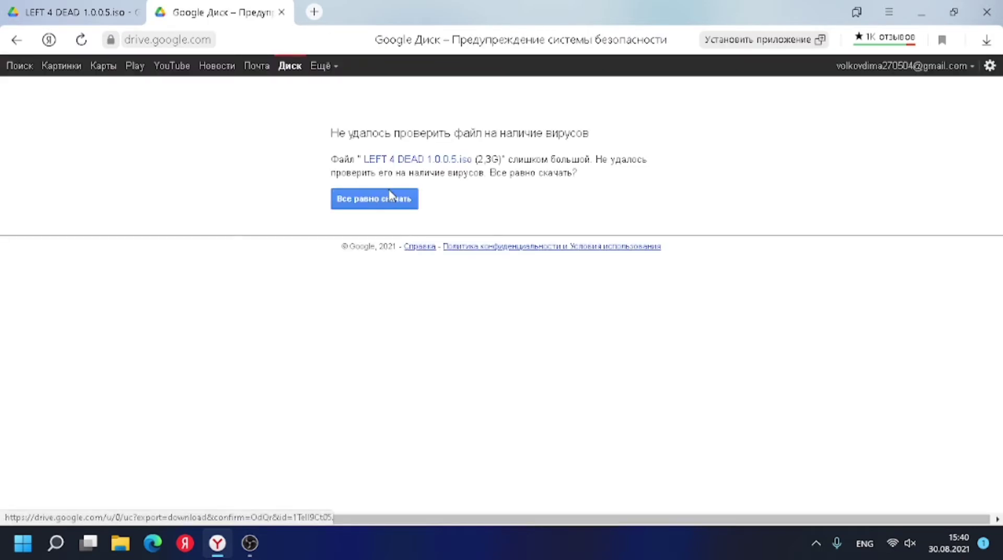
pyautogui.click(372, 203)
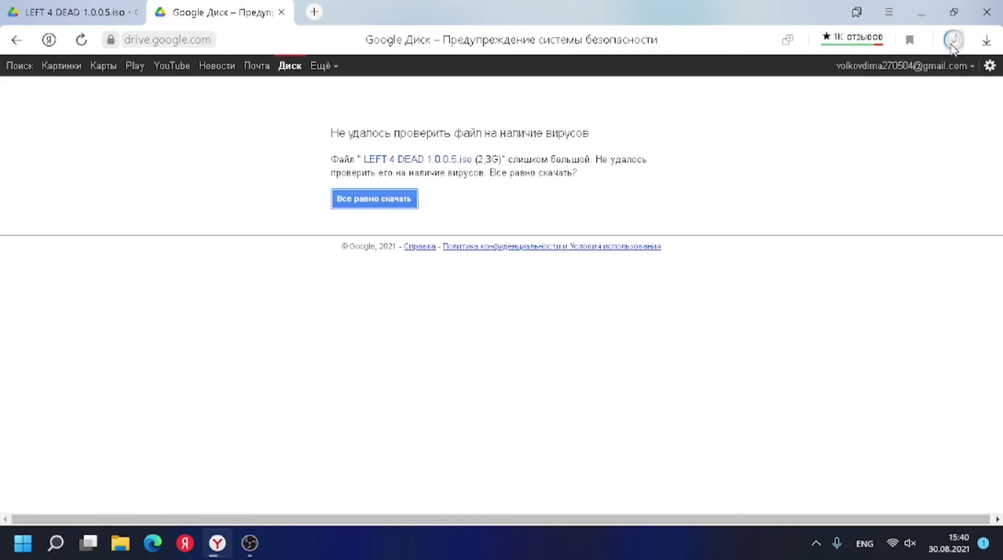
# - Open the downloaded ISO's folder, extract the image with WinRAR to Downloads\LEFT 4 DEAD 1.0.0.5, and close the browser
pyautogui.click(987, 41)
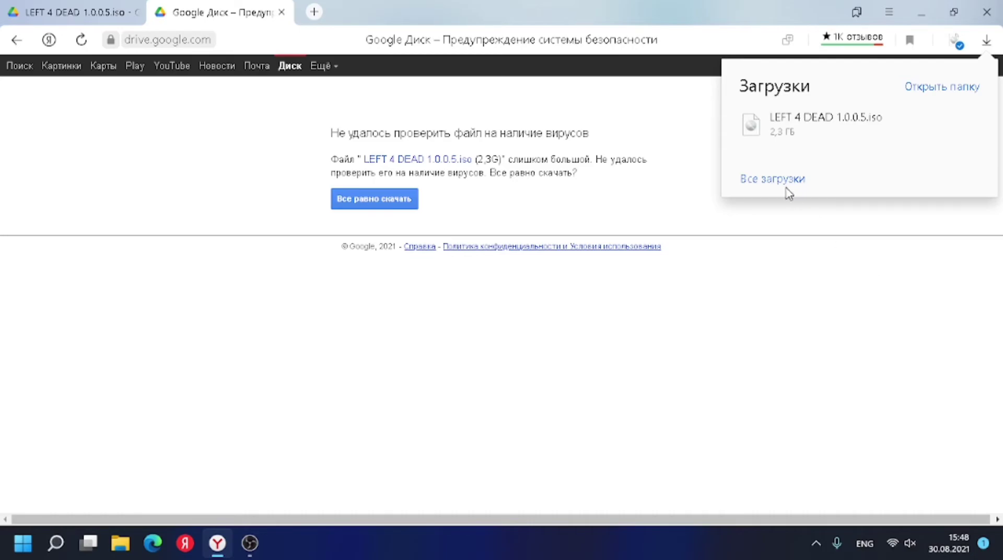
pyautogui.click(853, 146)
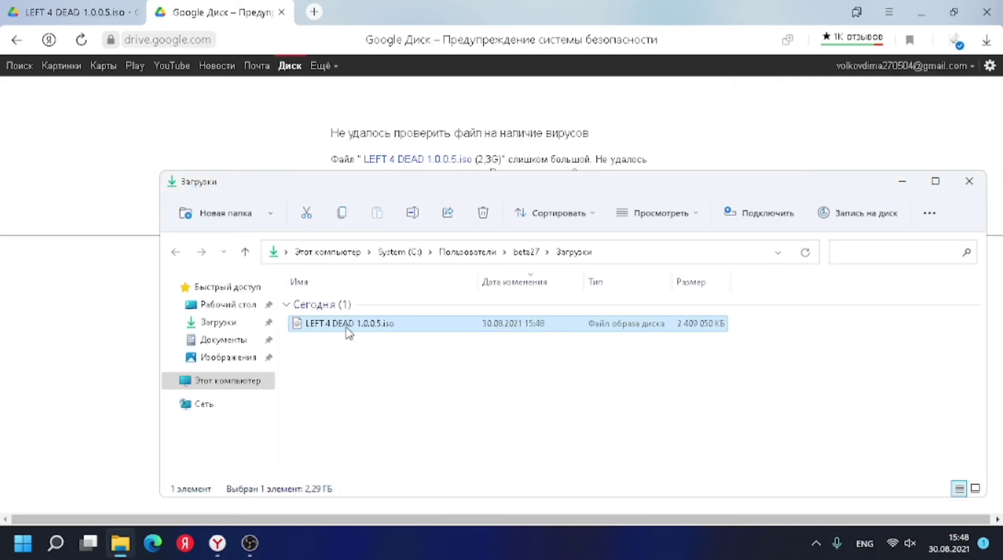
pyautogui.rightClick(348, 332)
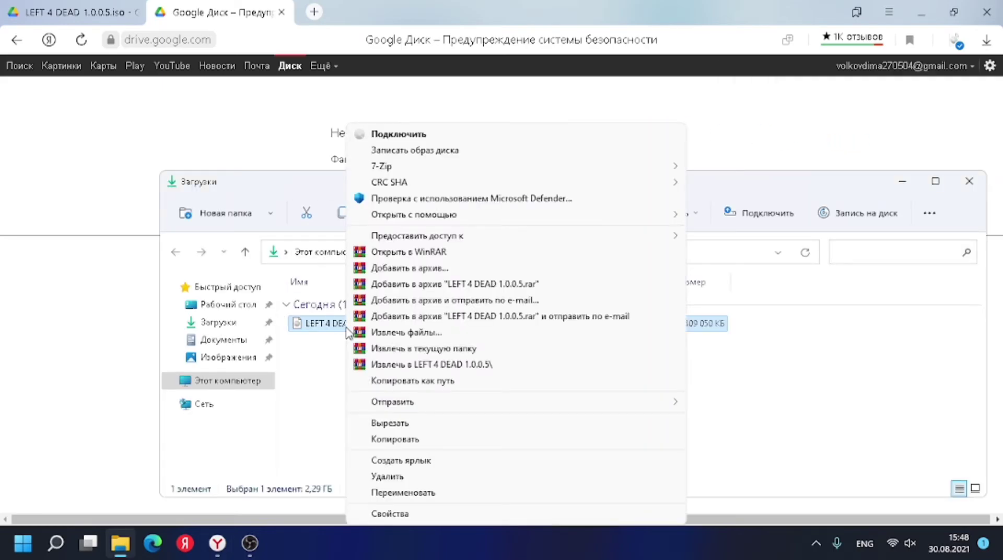
pyautogui.click(396, 336)
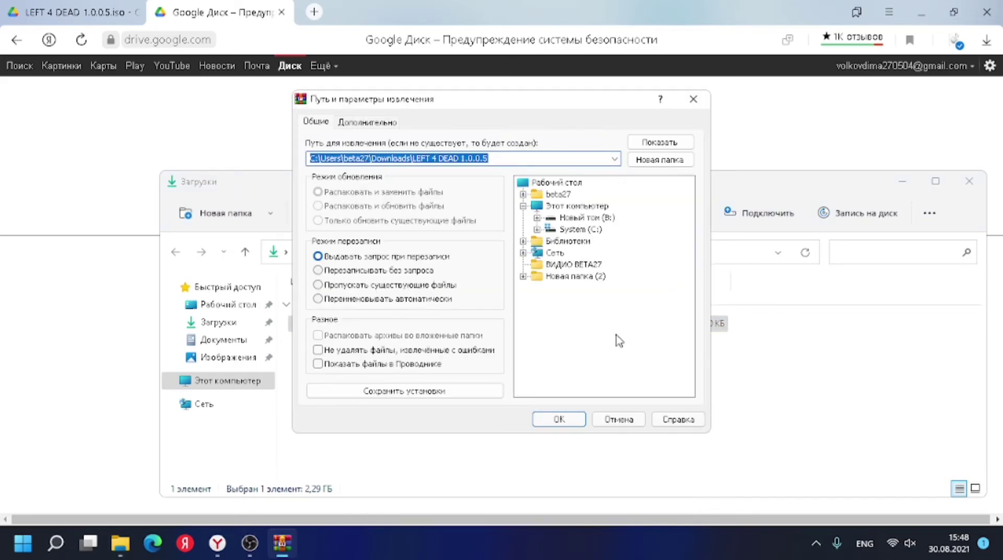
pyautogui.click(571, 417)
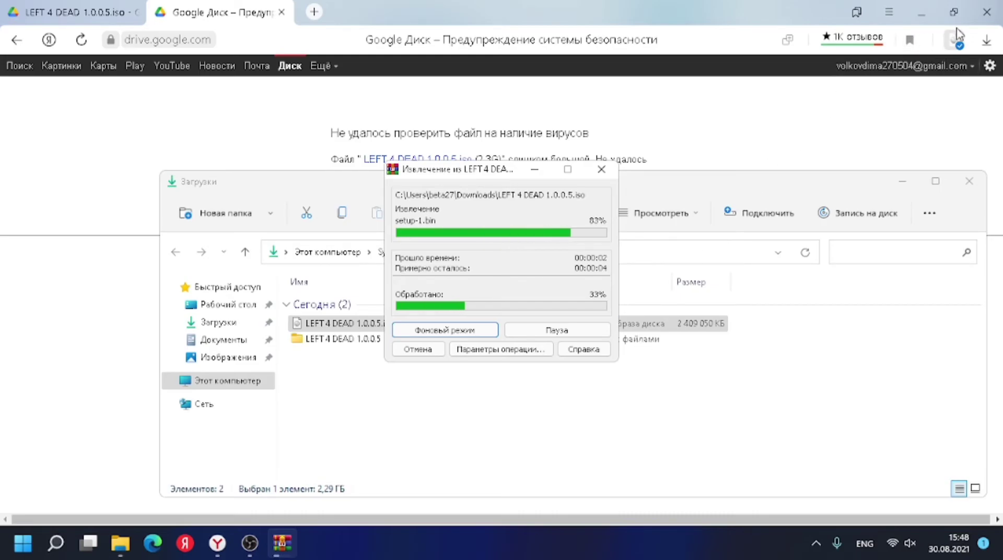
pyautogui.click(986, 11)
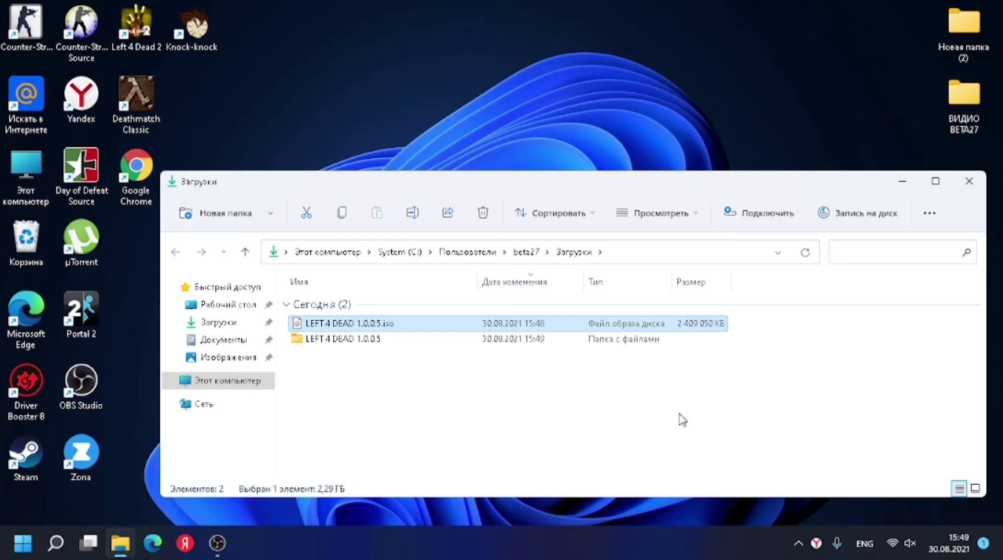
# - Open the extracted LEFT 4 DEAD 1.0.0.5 folder and run setup.exe
pyautogui.click(377, 347)
pyautogui.doubleClick(378, 347)
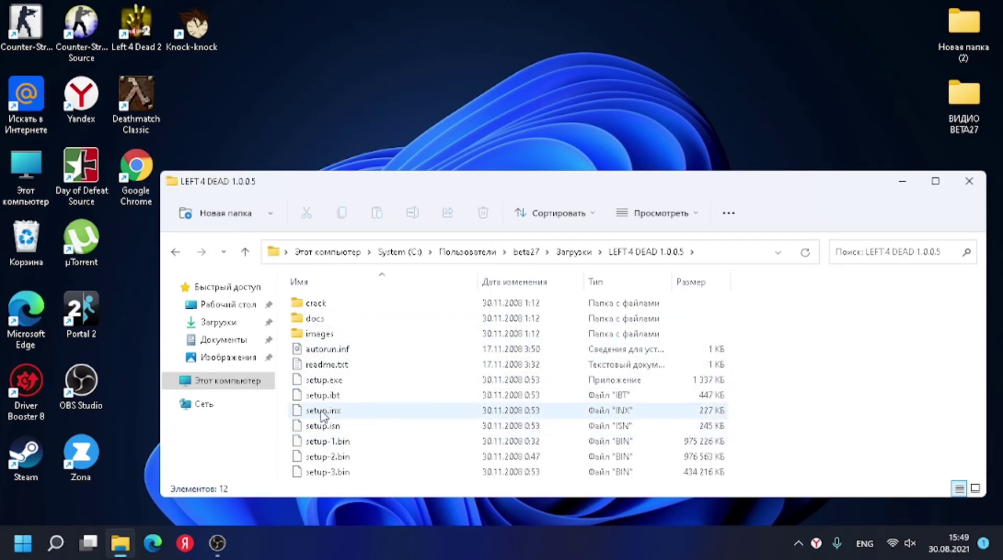
pyautogui.doubleClick(328, 380)
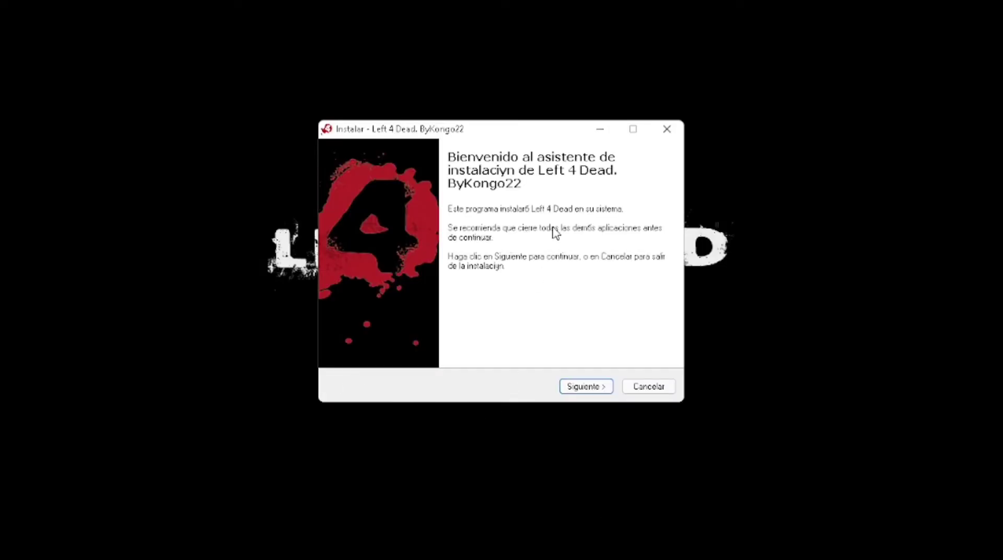
# - Install Left 4 Dead with the default settings, keeping the Start menu folder VALVE\Left 4 Dead and the desktop icon
pyautogui.click(592, 390)
pyautogui.click(593, 395)
pyautogui.click(556, 336)
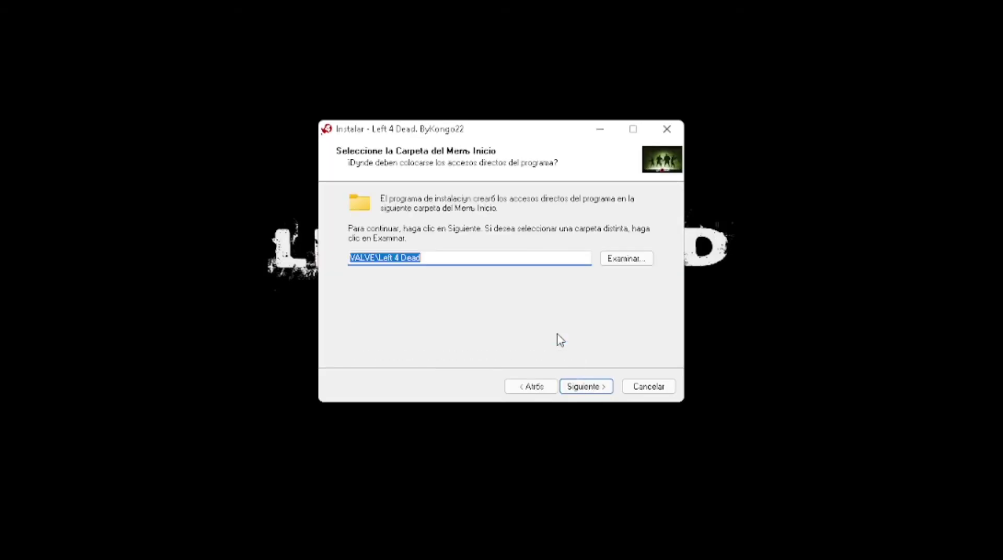
pyautogui.click(588, 388)
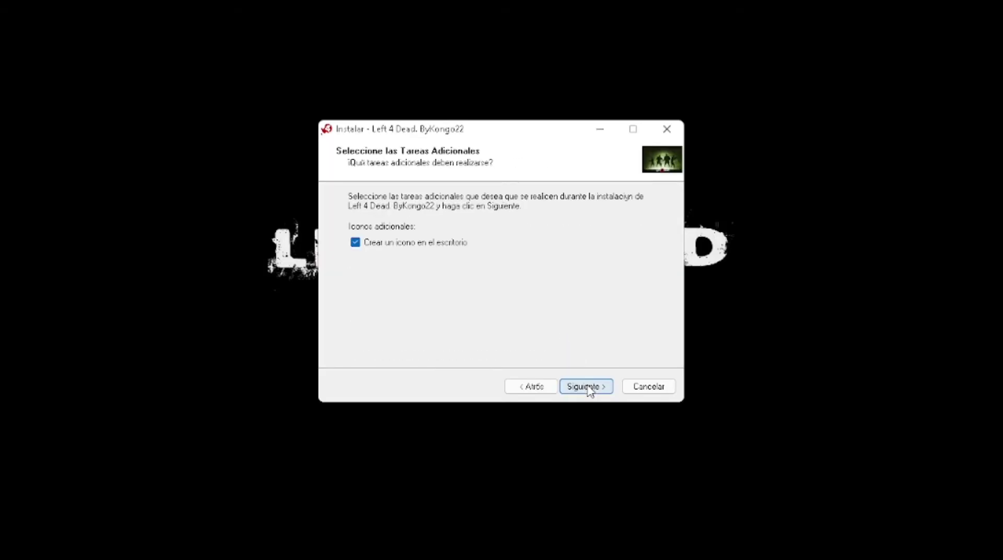
pyautogui.click(589, 388)
pyautogui.click(586, 387)
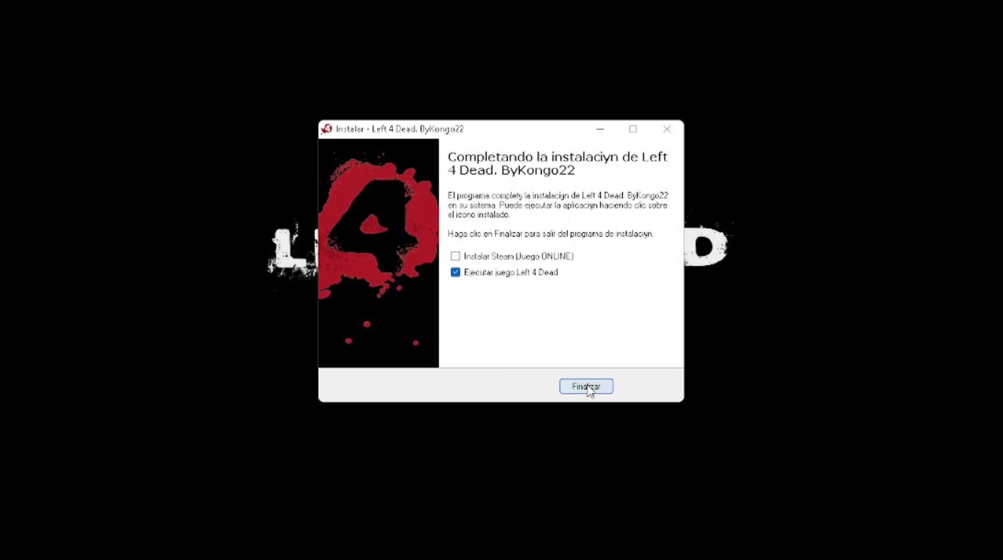
# - Finish the installer, close the setup folder, and launch Left 4 Dead from its desktop shortcut
pyautogui.click(599, 387)
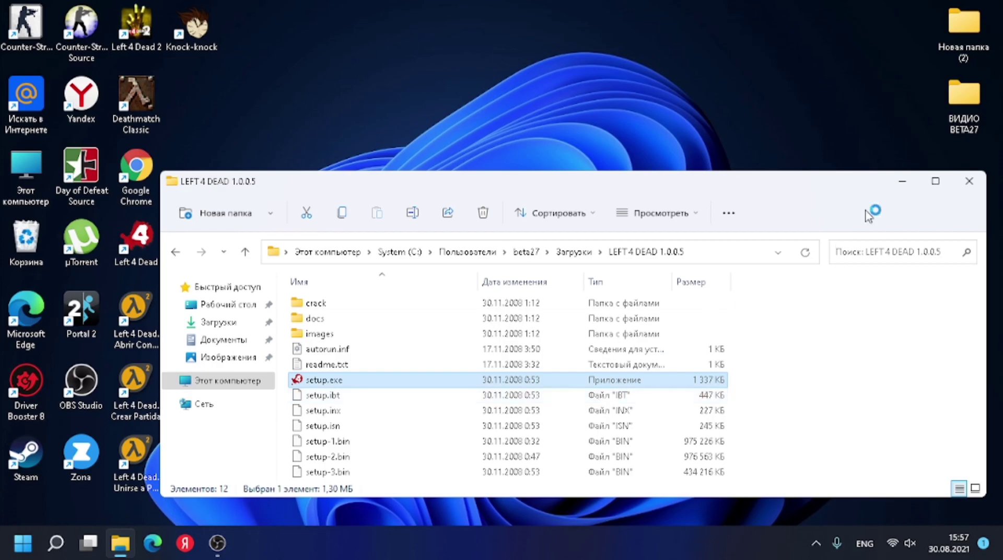
pyautogui.click(970, 181)
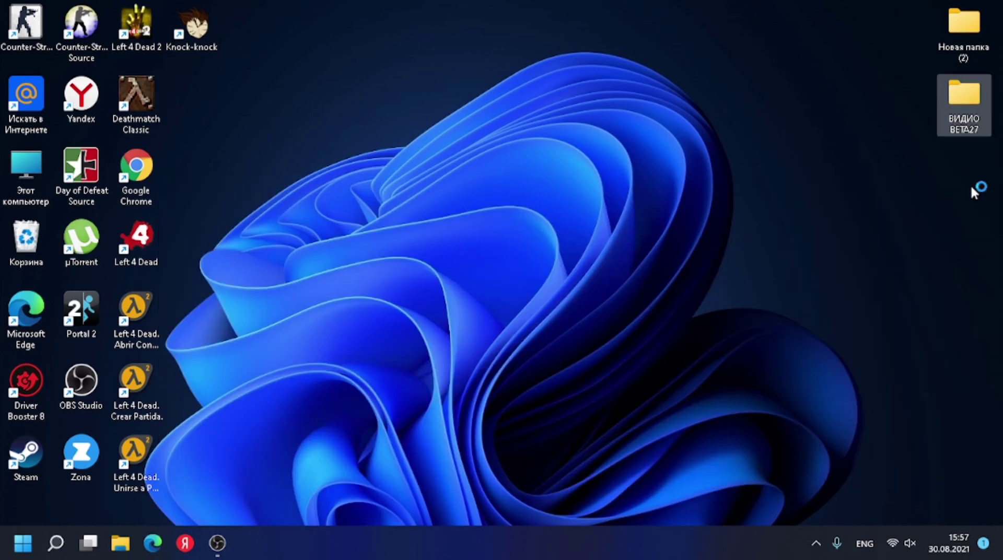
pyautogui.doubleClick(135, 242)
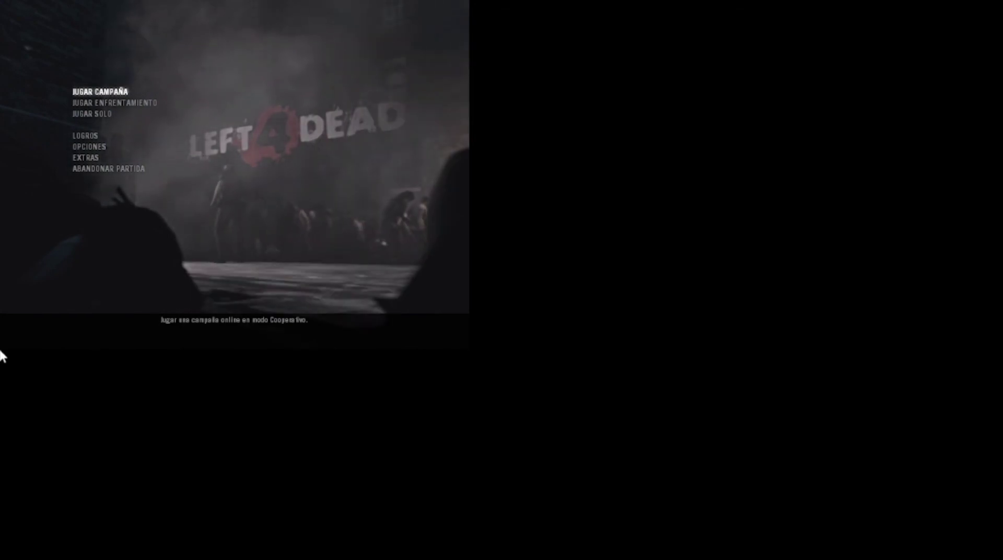
# - Open the game's developer console and run the version command
pyautogui.press('`')
pyautogui.write('v')
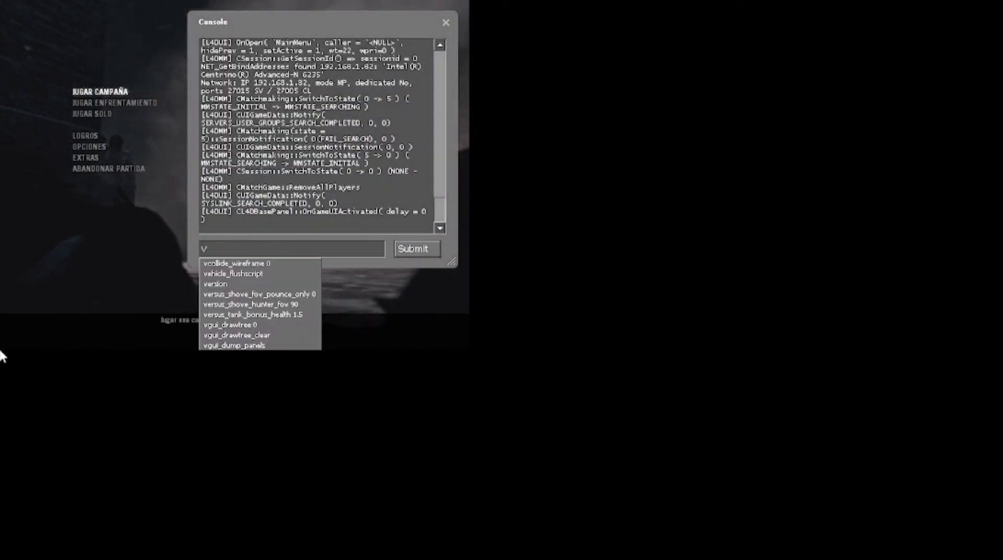
pyautogui.write('ER')
pyautogui.press('Down')
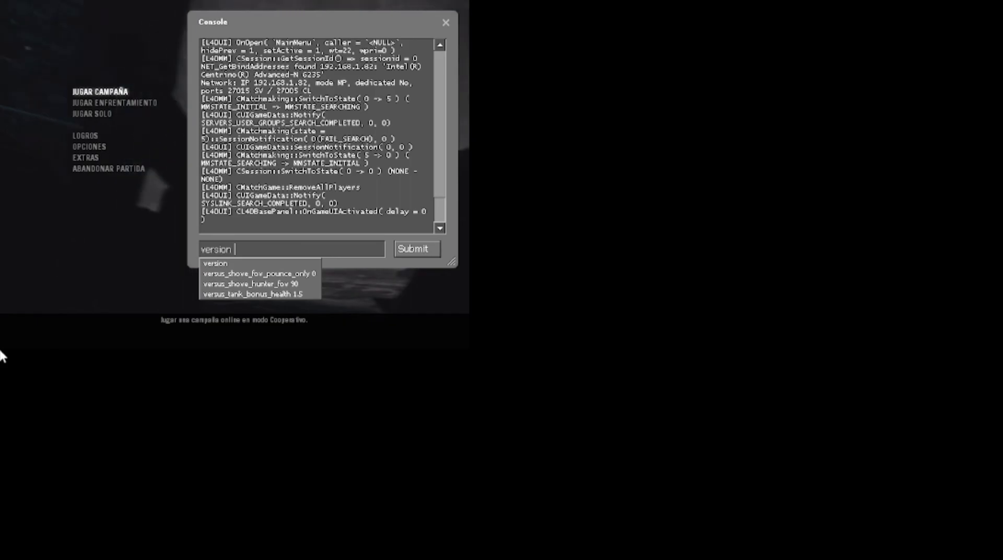
pyautogui.press('Return')
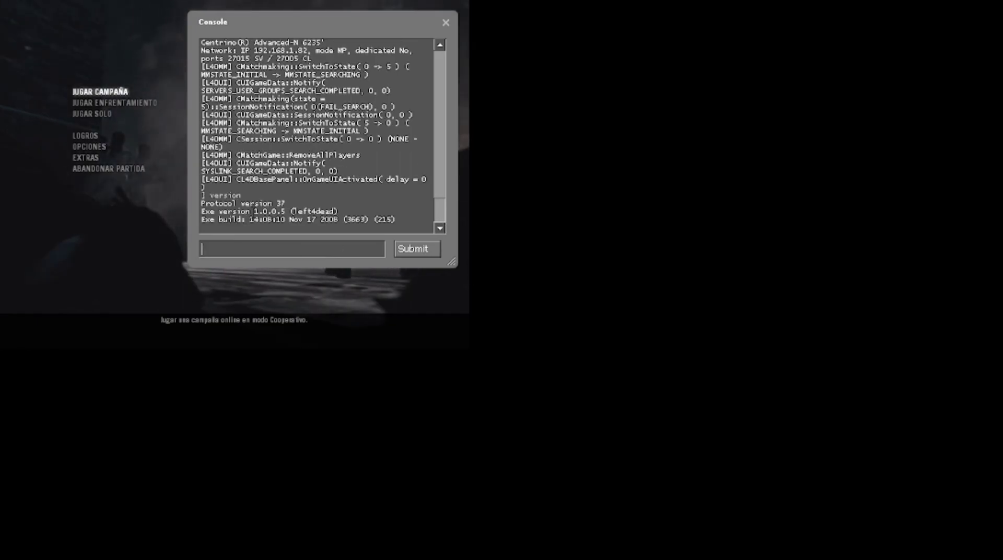
# - Examine the exe version line in the console output by highlighting its version number, and clear the selection
pyautogui.moveTo(252, 211); pyautogui.dragTo(271, 151)
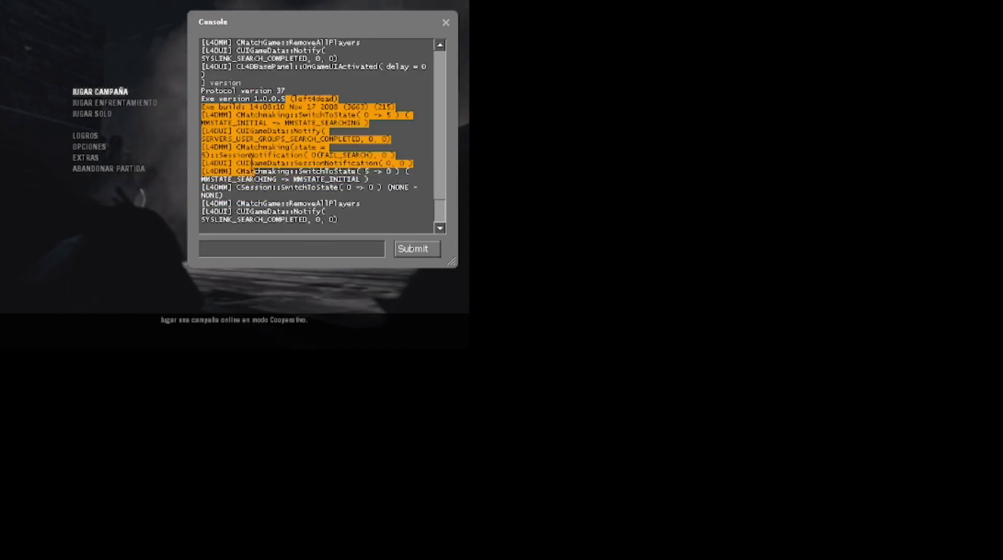
pyautogui.click(272, 152)
pyautogui.moveTo(285, 98); pyautogui.dragTo(254, 98)
pyautogui.click(253, 98)
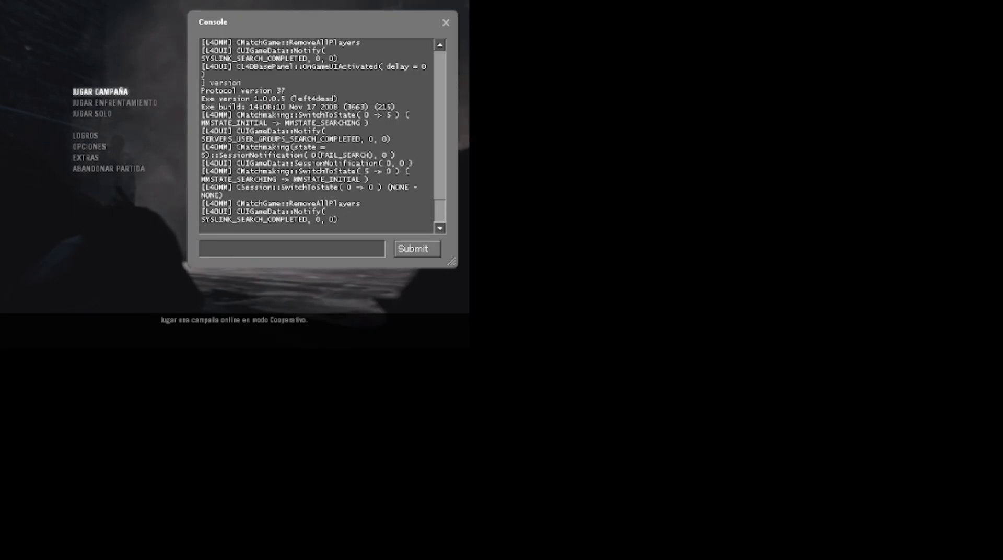